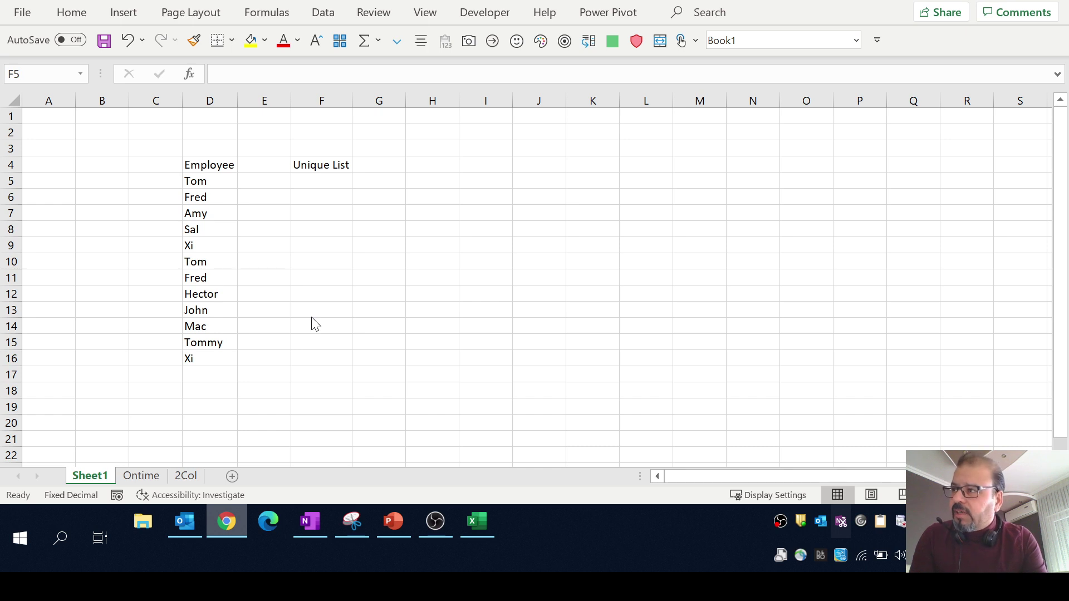
Enter =UNIQUE(D5:D16) in F5 so the nine distinct employee names spill into F5:F13.
click(322, 181)
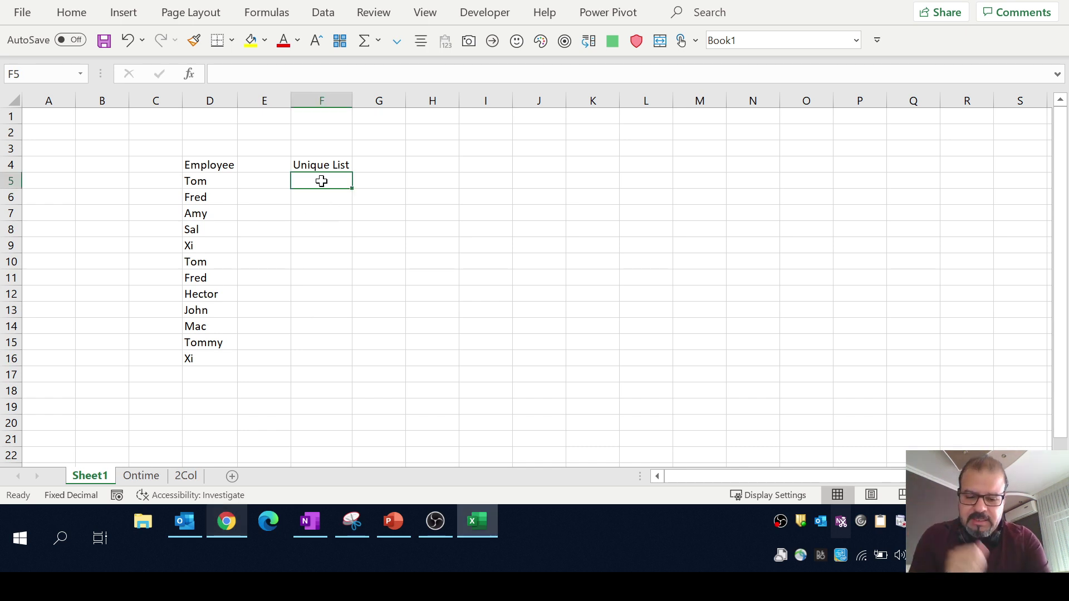
text(=)
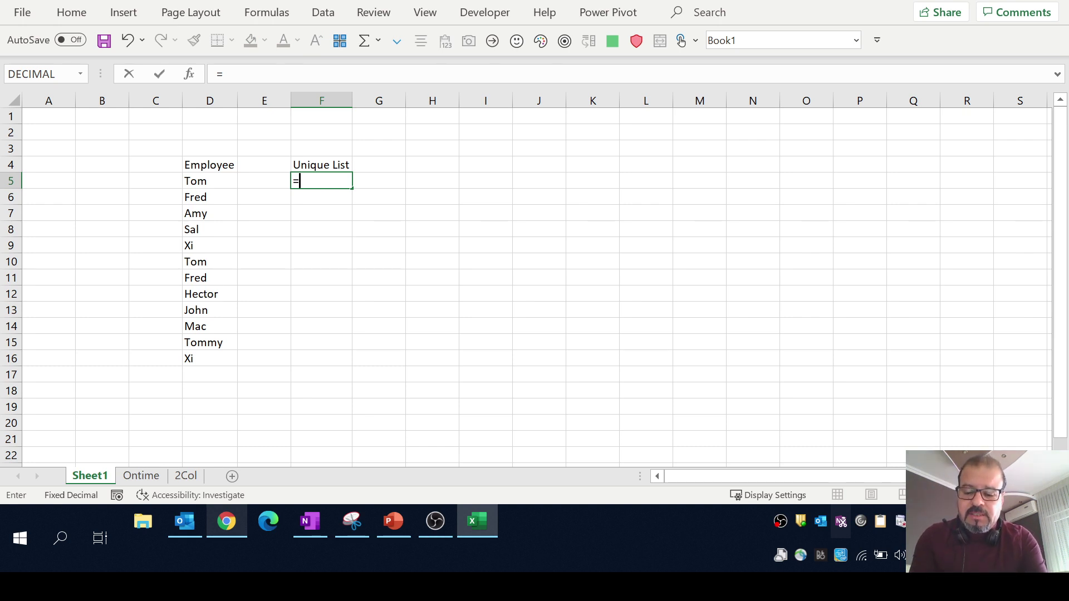
text(unique)
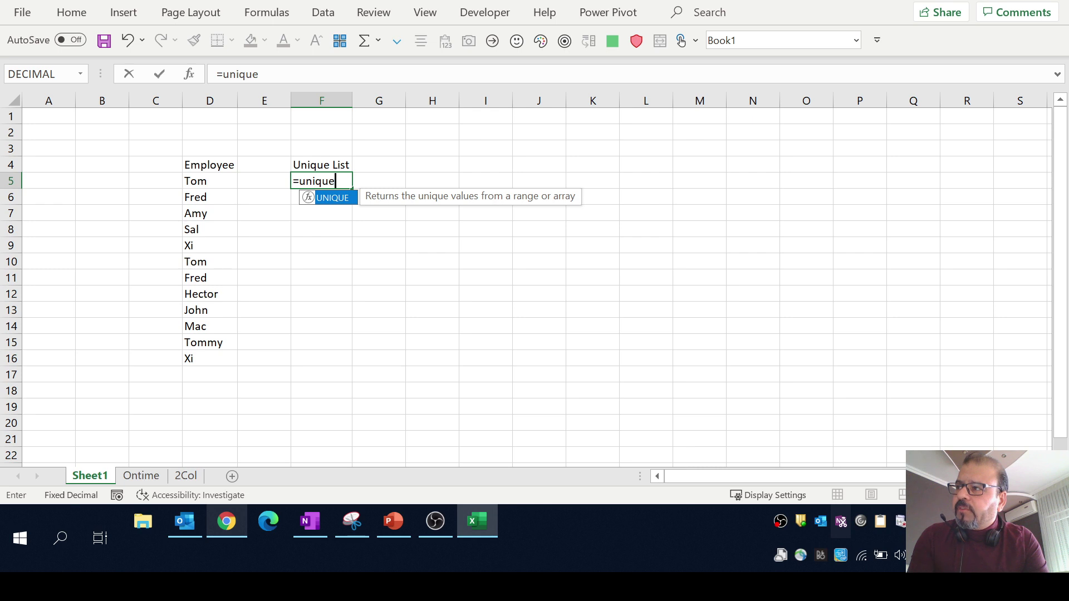
text(()
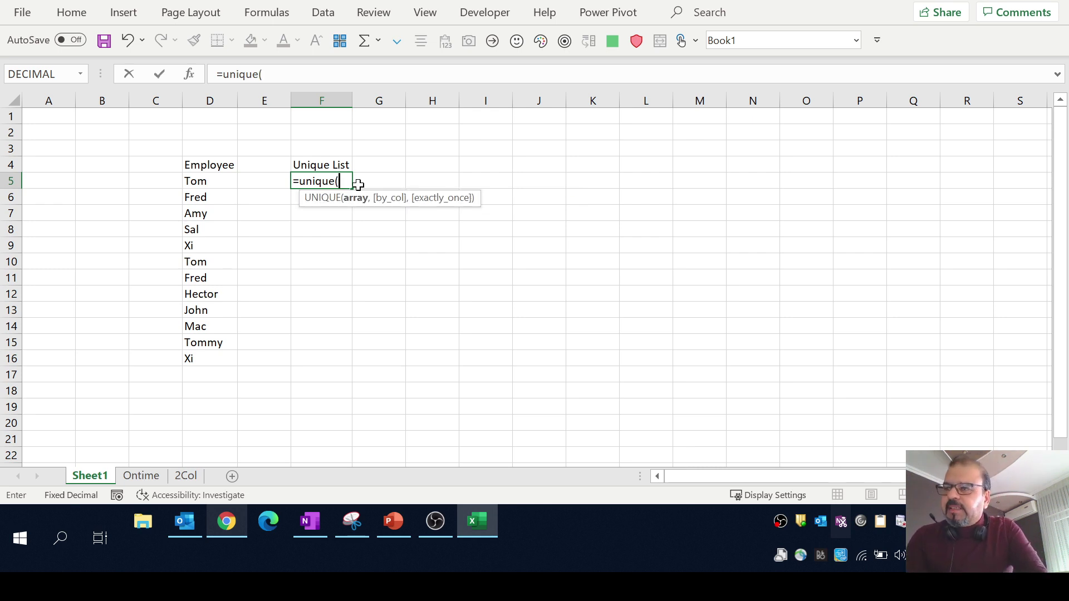
click(223, 181)
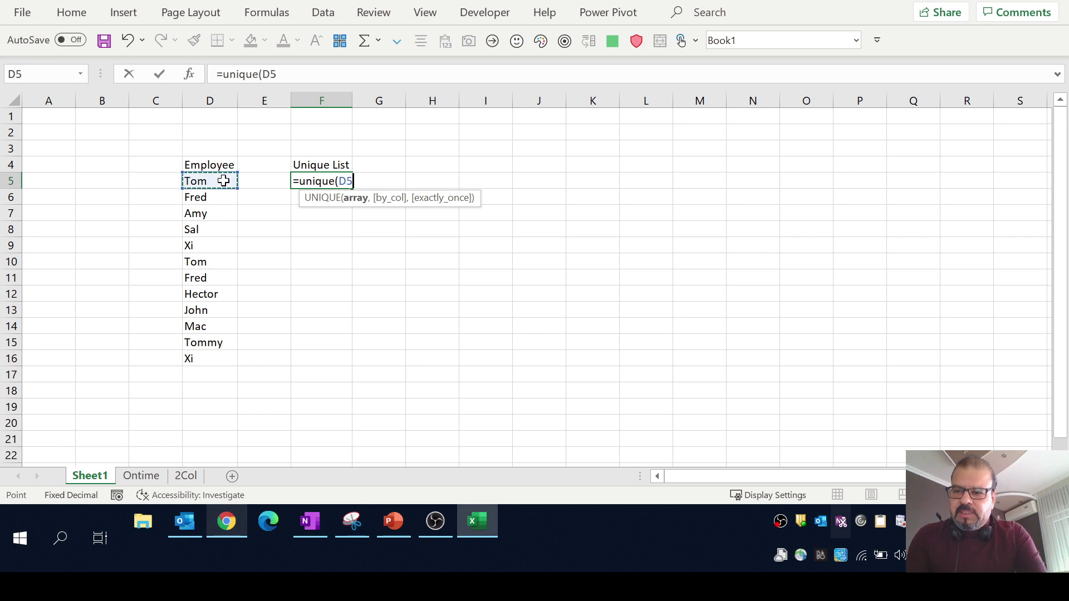
key(ctrl+shift+Down)
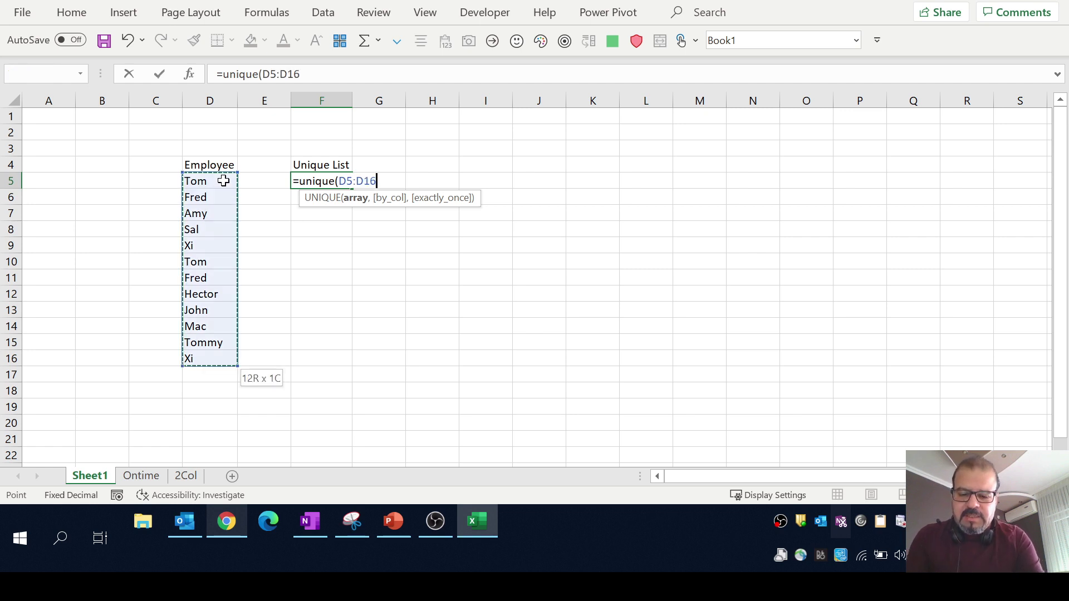
text())
key(Return)
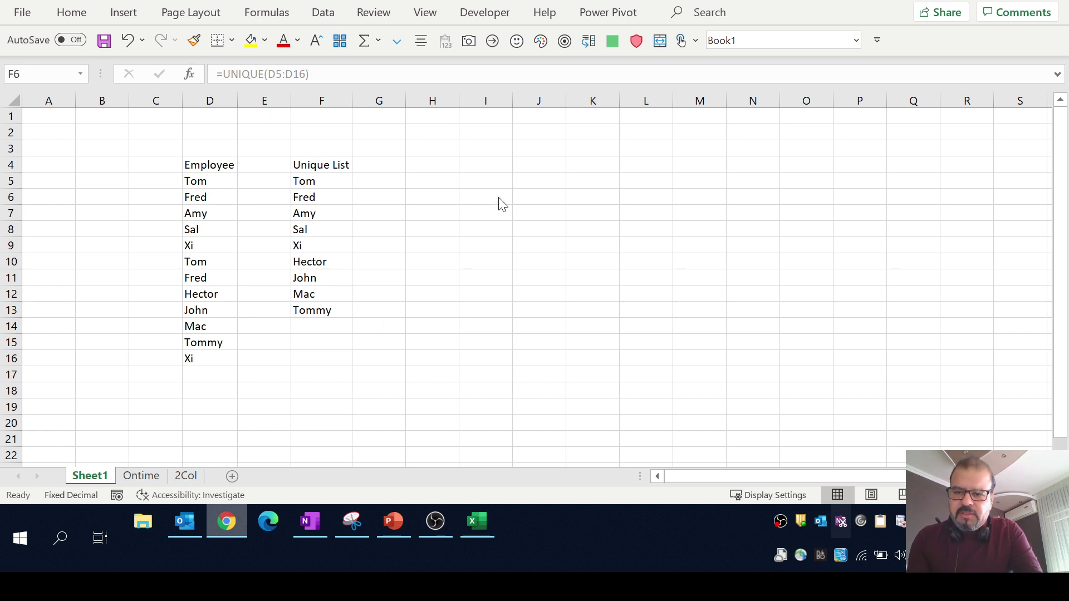
Undo the unsorted list and enter =SORT(UNIQUE(D5:D16)) in F5, listing names Amy through Xi.
key(alt+Tab)
key(ctrl+z)
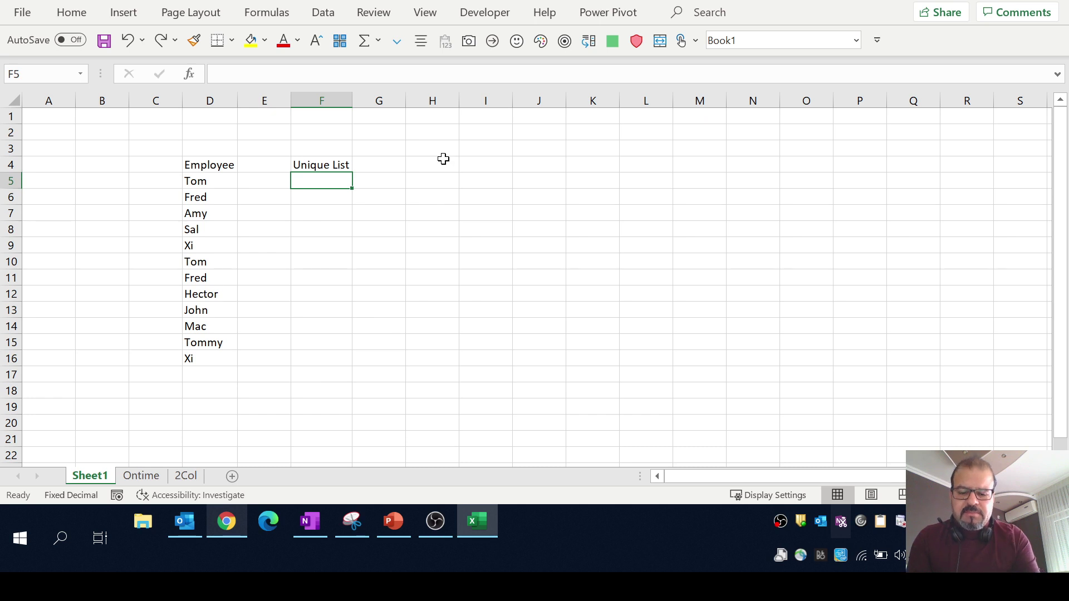
text(=)
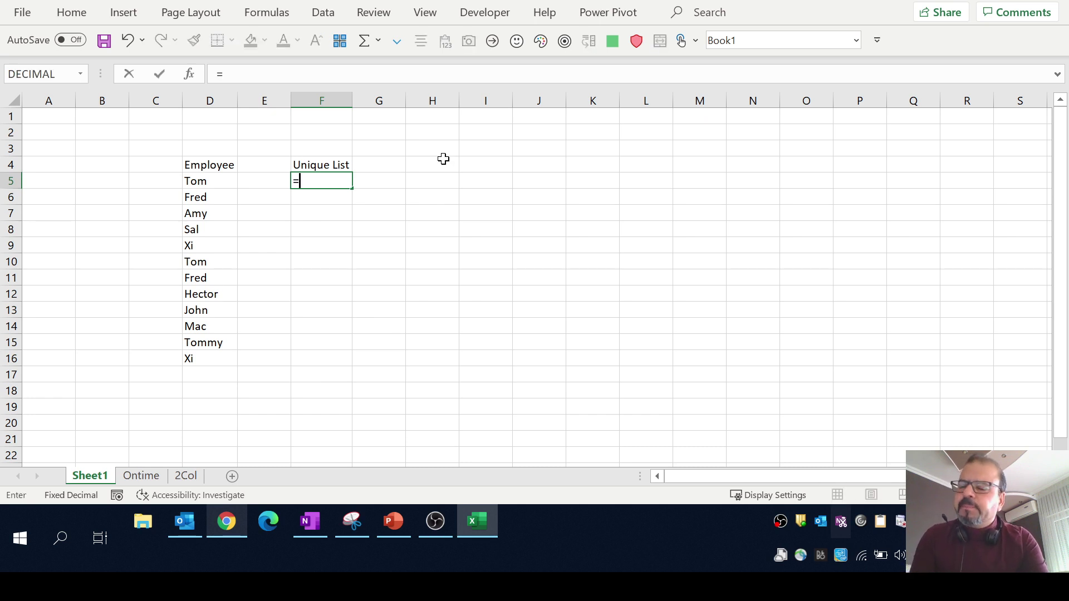
text(sort)
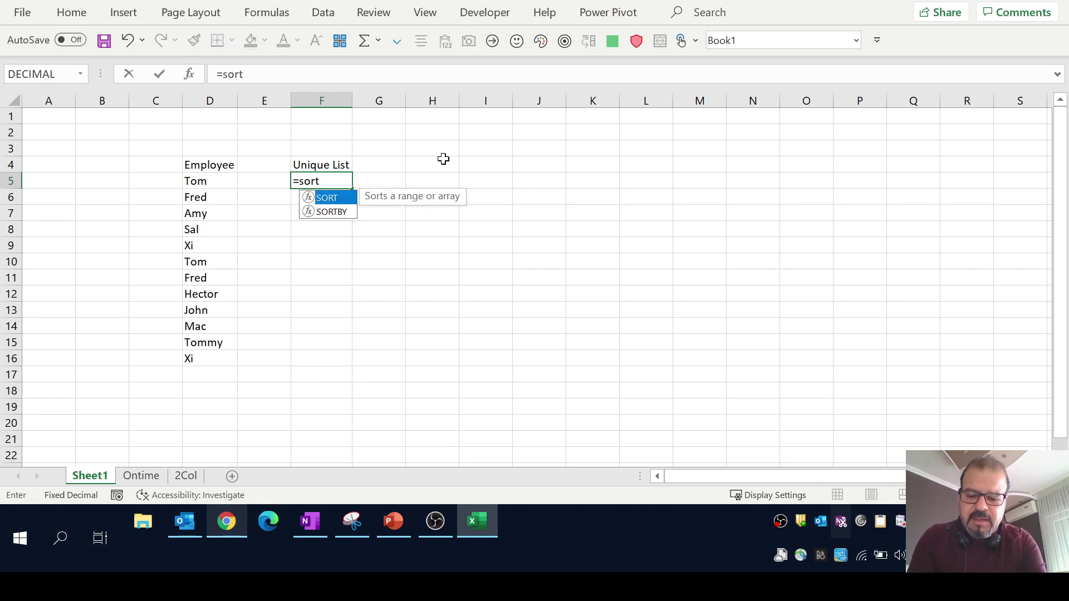
text((uni)
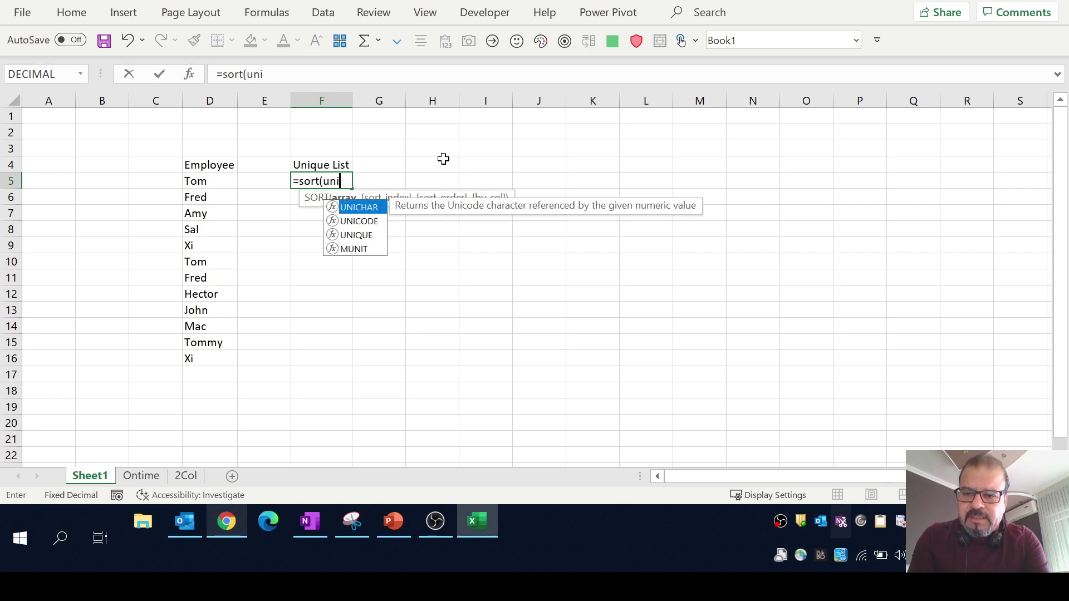
text(que)
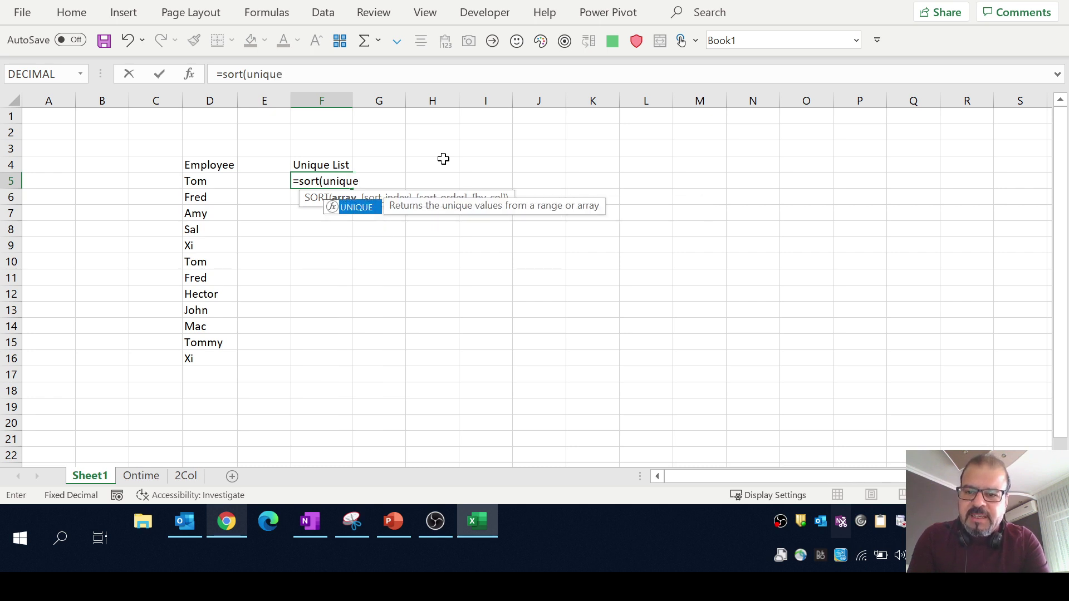
text(()
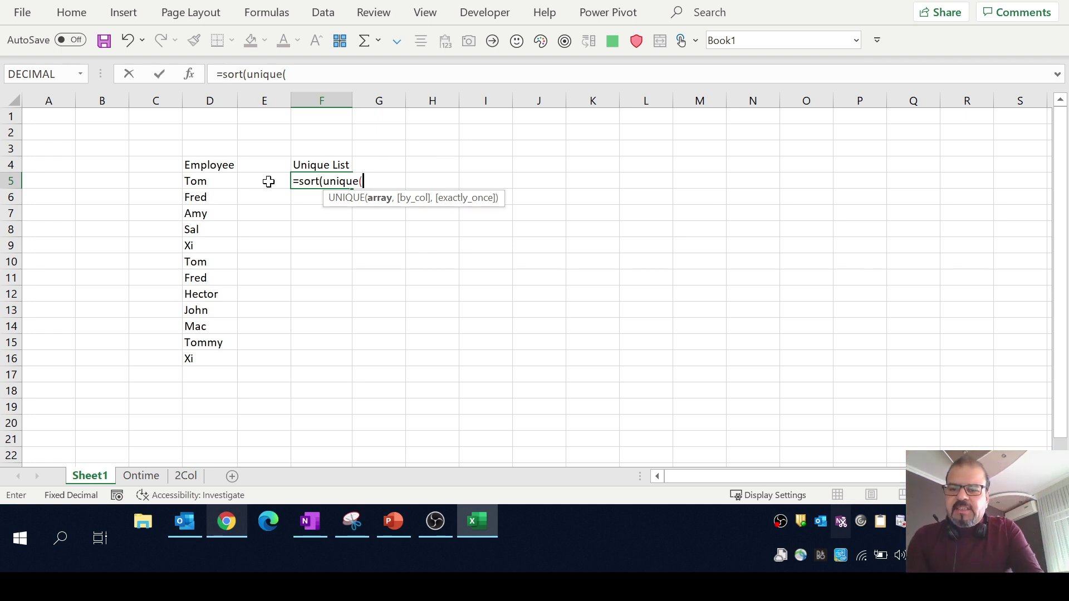
drag(225, 187, 215, 358)
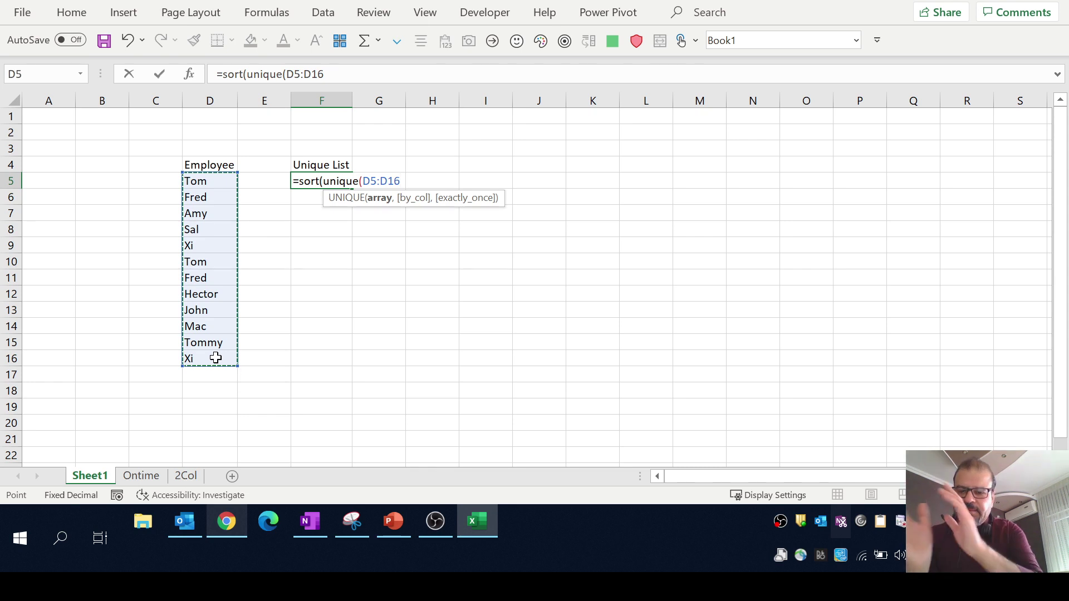
text())
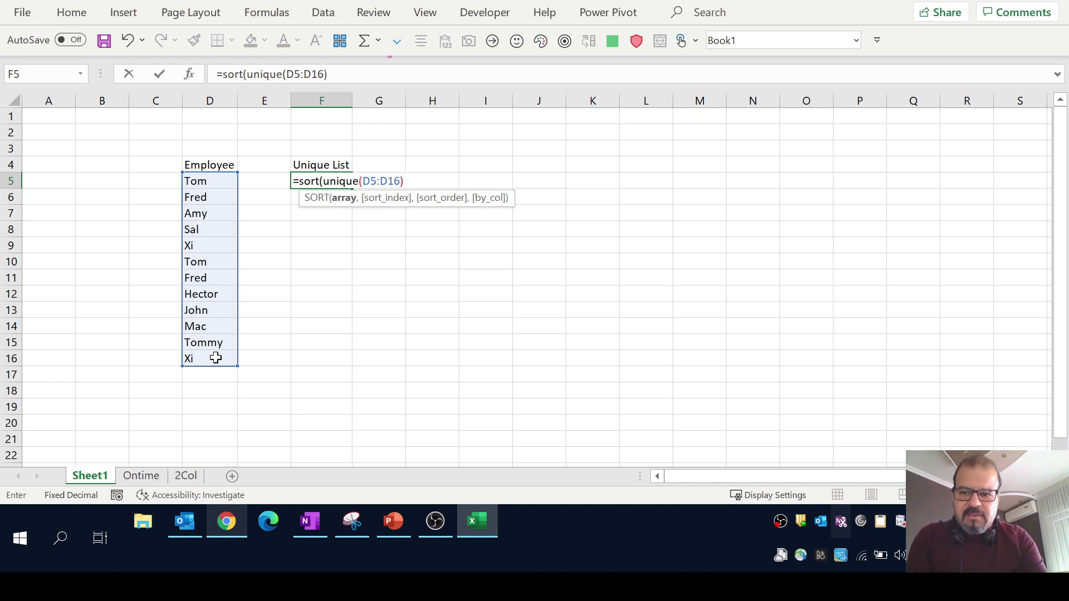
text())
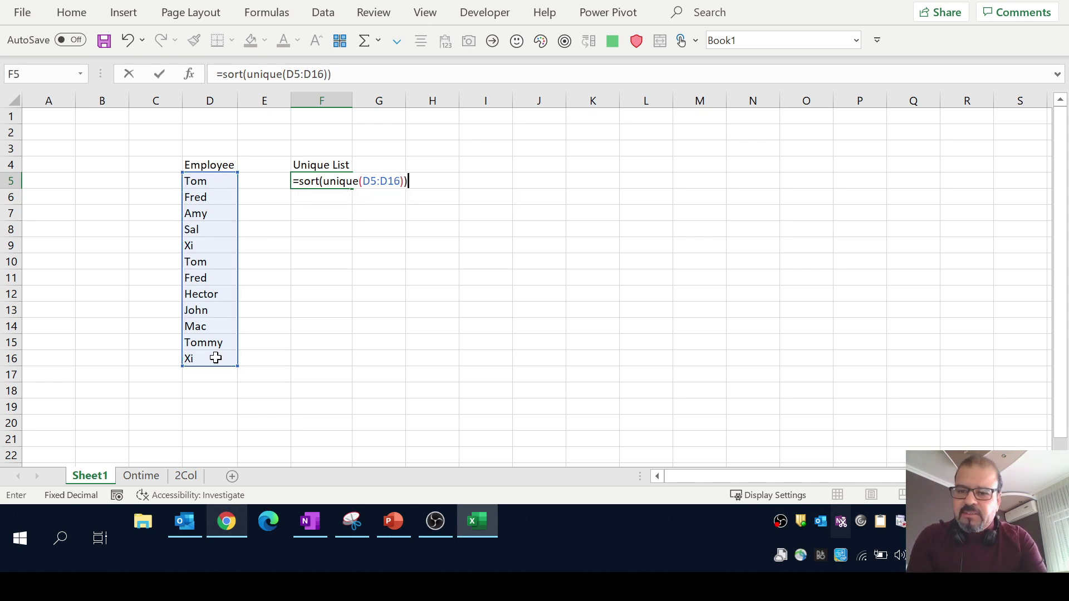
key(Return)
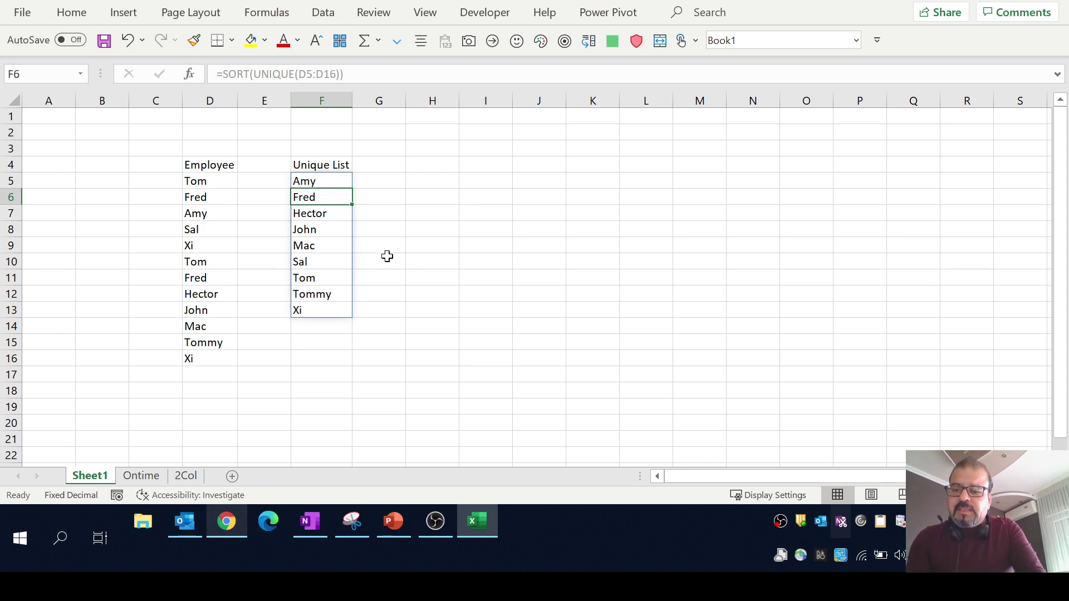
click(422, 275)
key(alt+Tab)
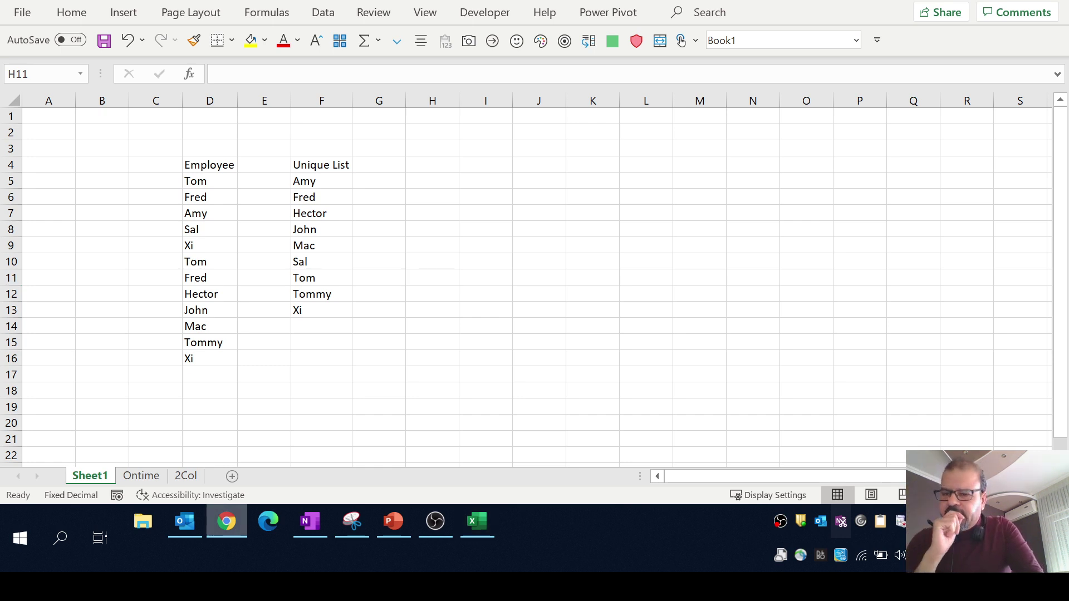
click(148, 477)
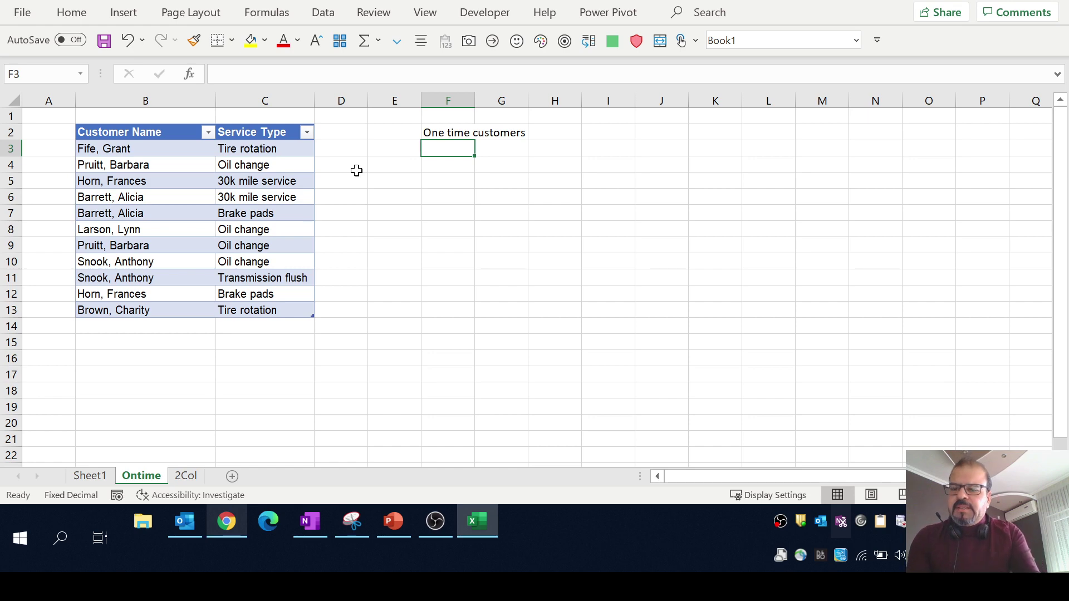
click(227, 522)
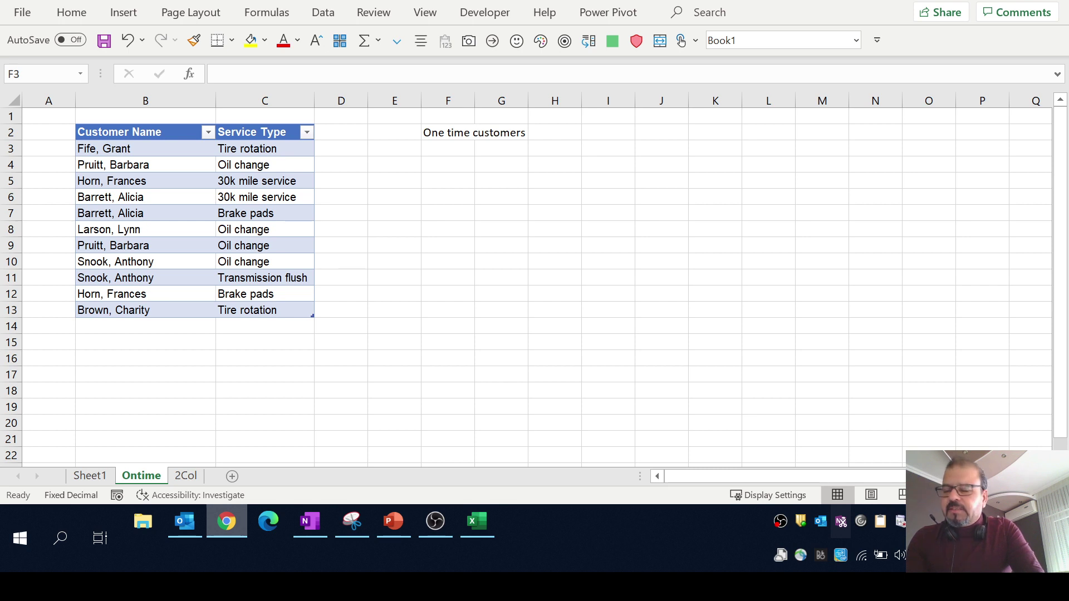
click(454, 152)
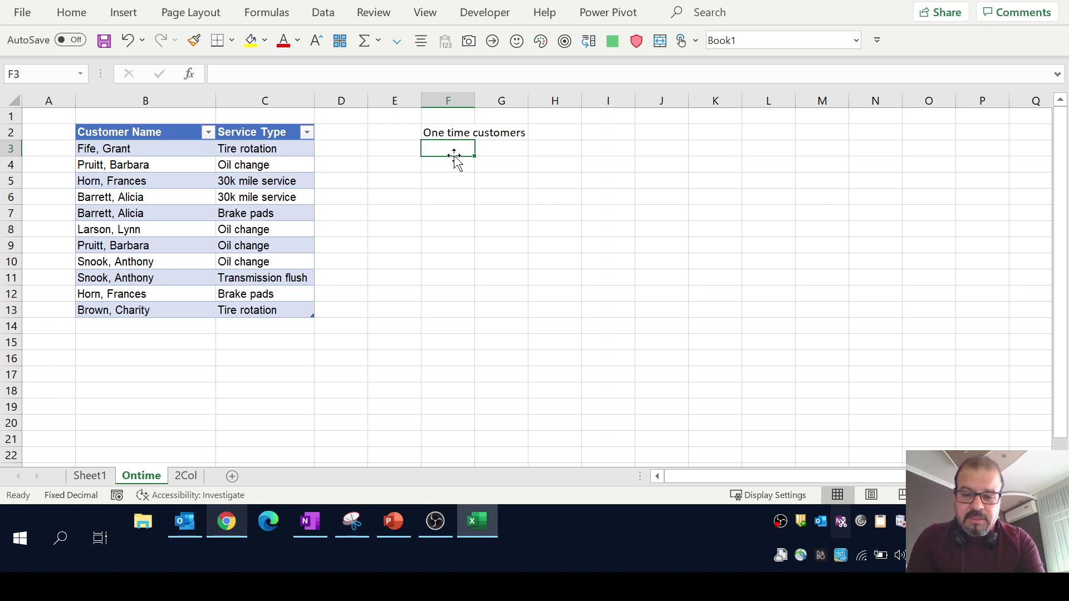
Enter =UNIQUE(Table2[[Customer Name]],,TRUE) in F3 to list customers appearing exactly once.
text(=uni)
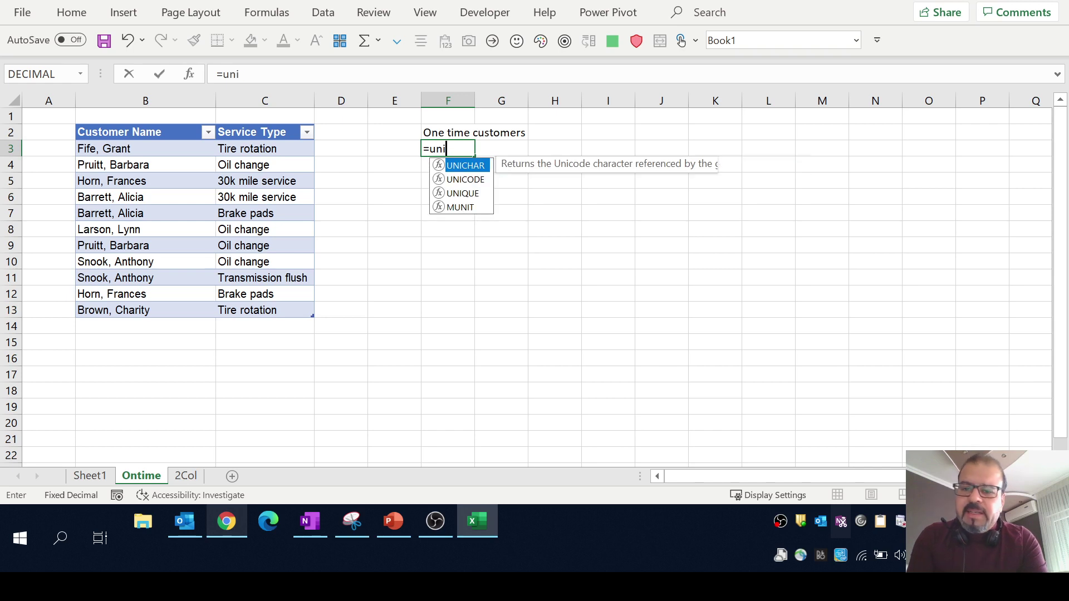
text(que()
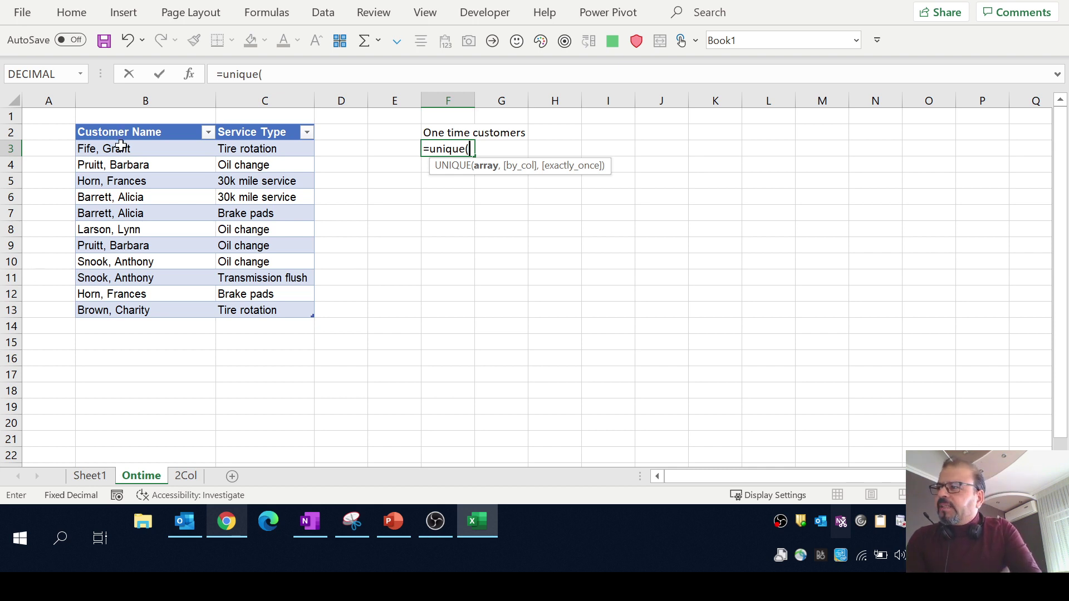
drag(120, 146, 119, 310)
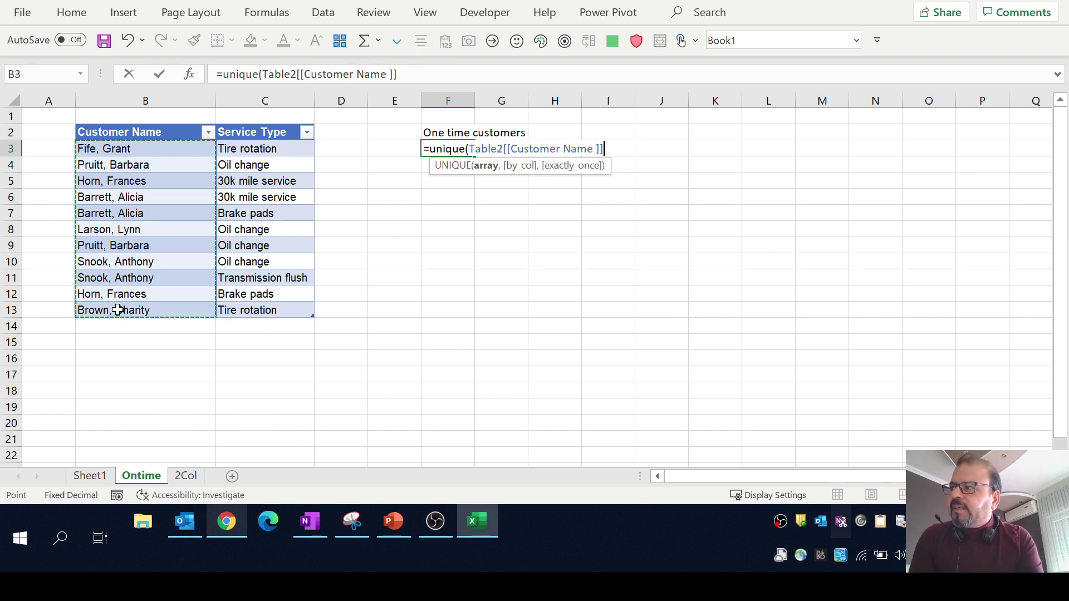
text(,,tue)
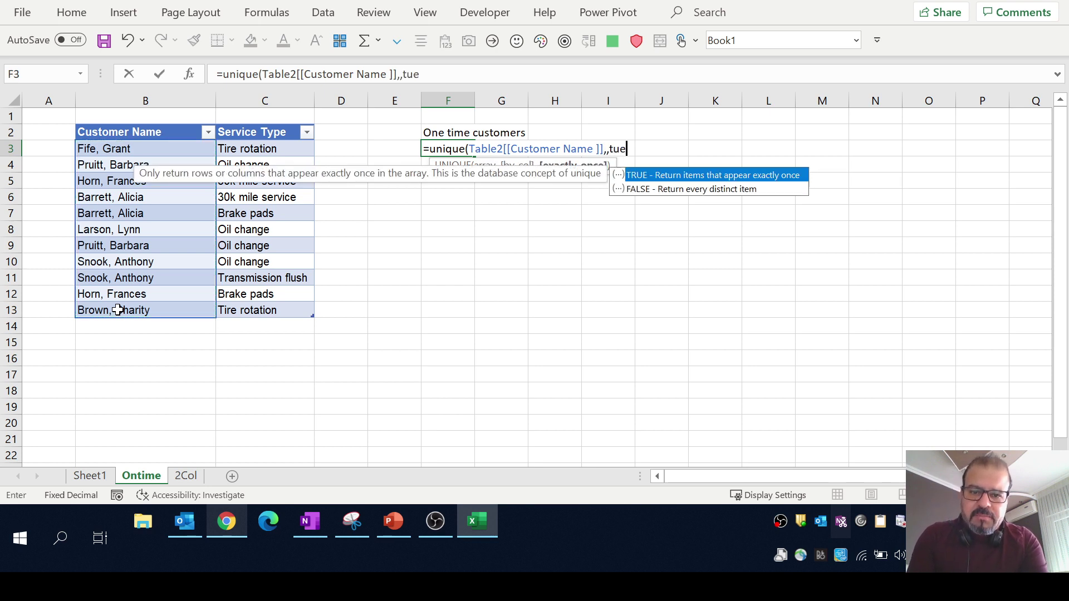
key(BackSpace)
key(BackSpace)
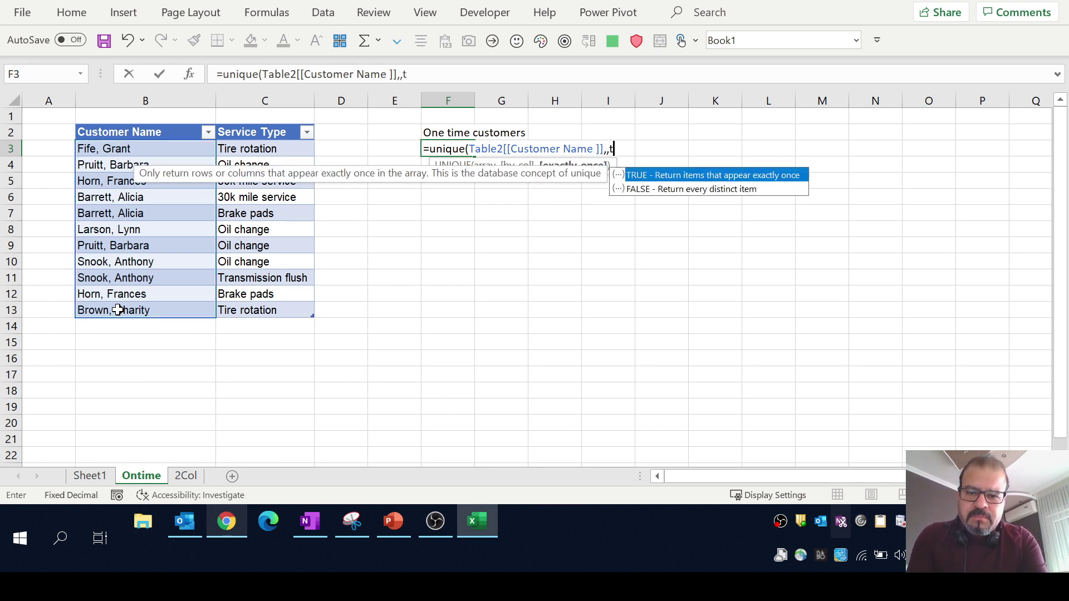
text(rue))
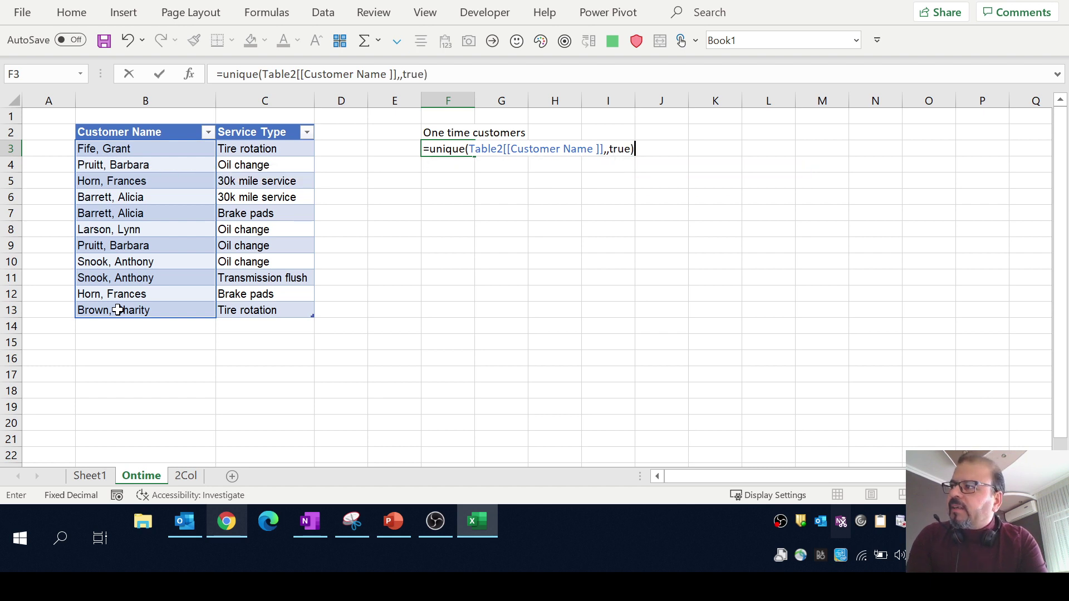
key(Return)
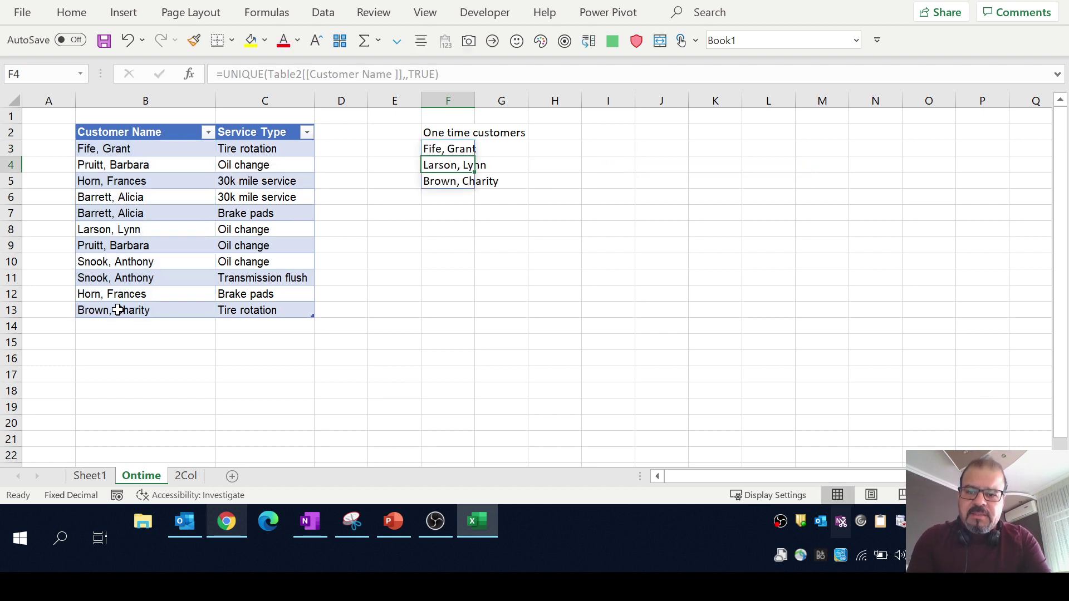
Autofit column F to the one-time customer names and check the F3 formula.
double_click(475, 103)
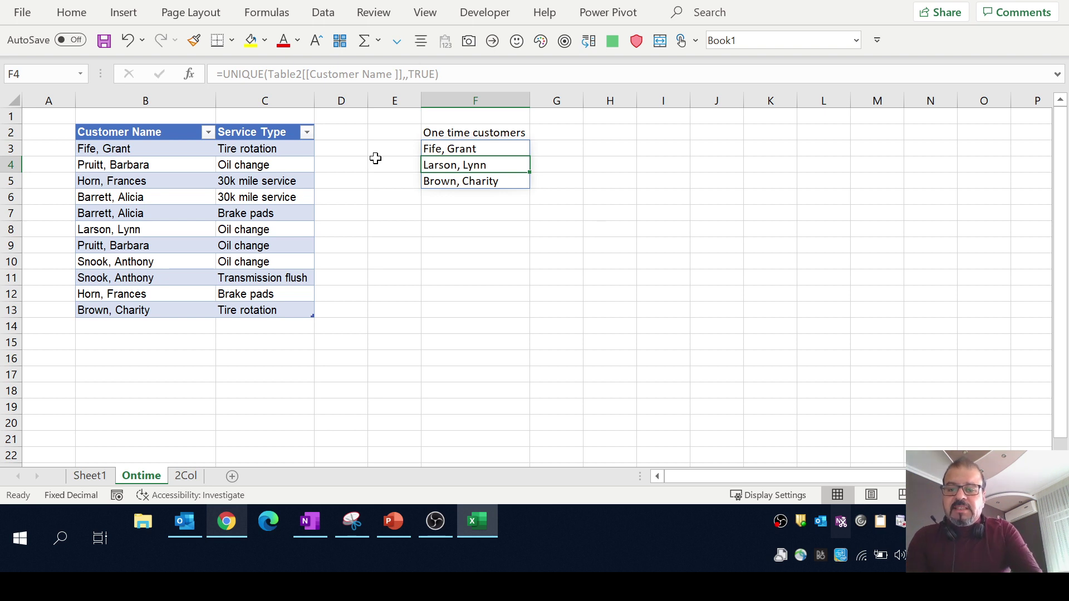
click(429, 150)
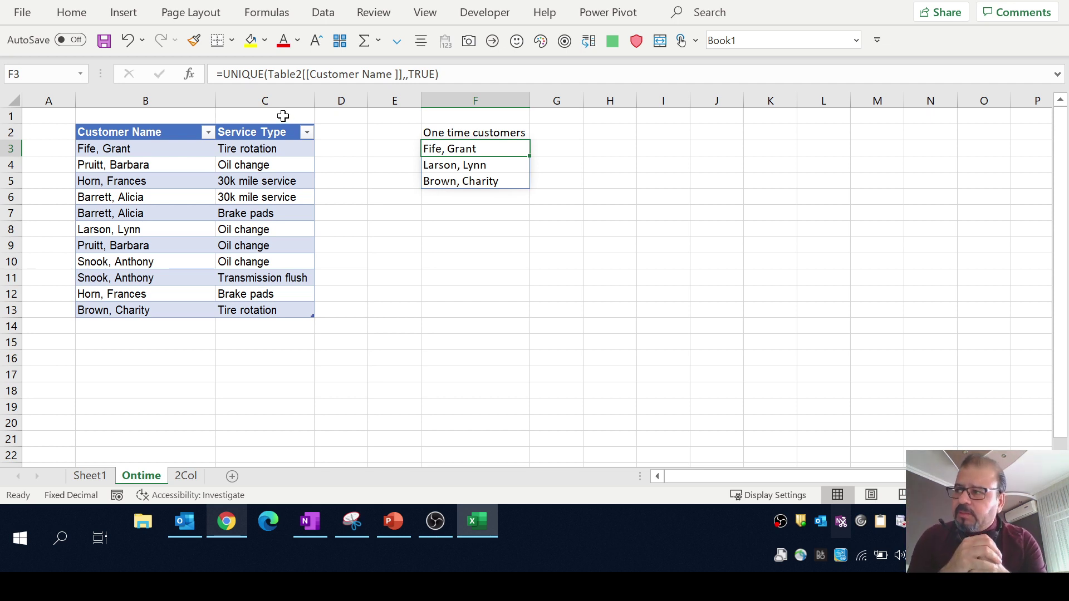
click(442, 244)
key(alt+Tab)
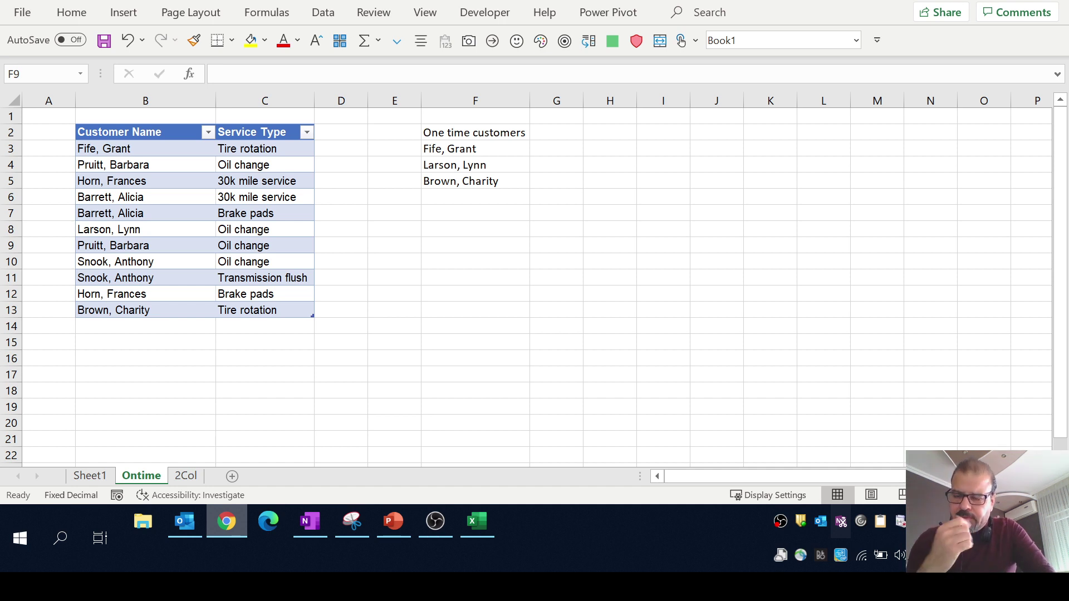
Go to the 2Col worksheet with the Region, Sales Person and Month columns.
click(186, 476)
click(186, 476)
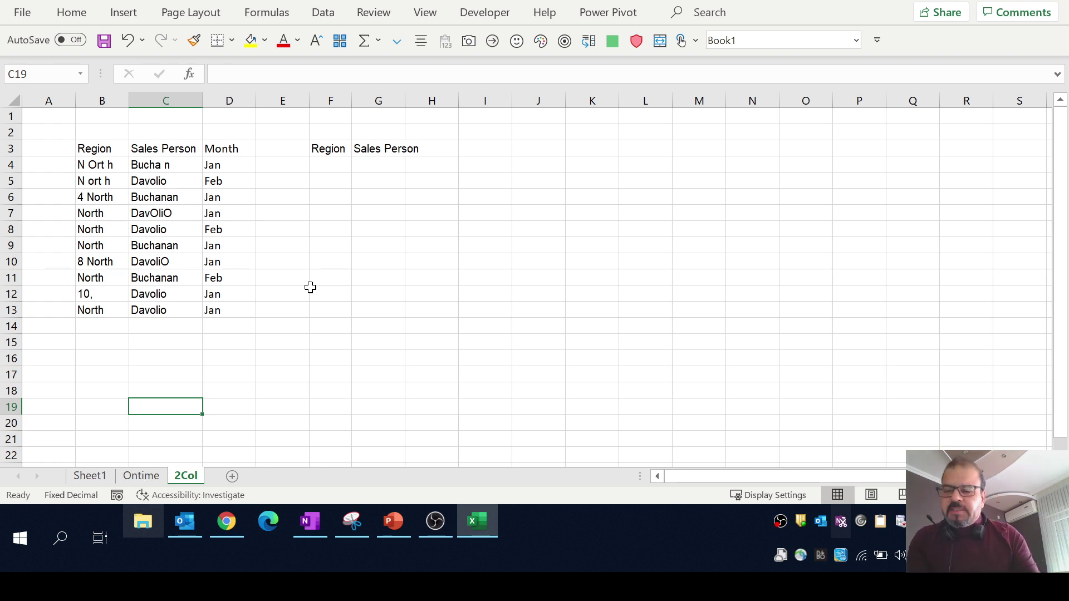
Enter =UNIQUE(B4:C13) in F4 so seven distinct Region–Sales Person pairs spill into F4:G10.
click(323, 167)
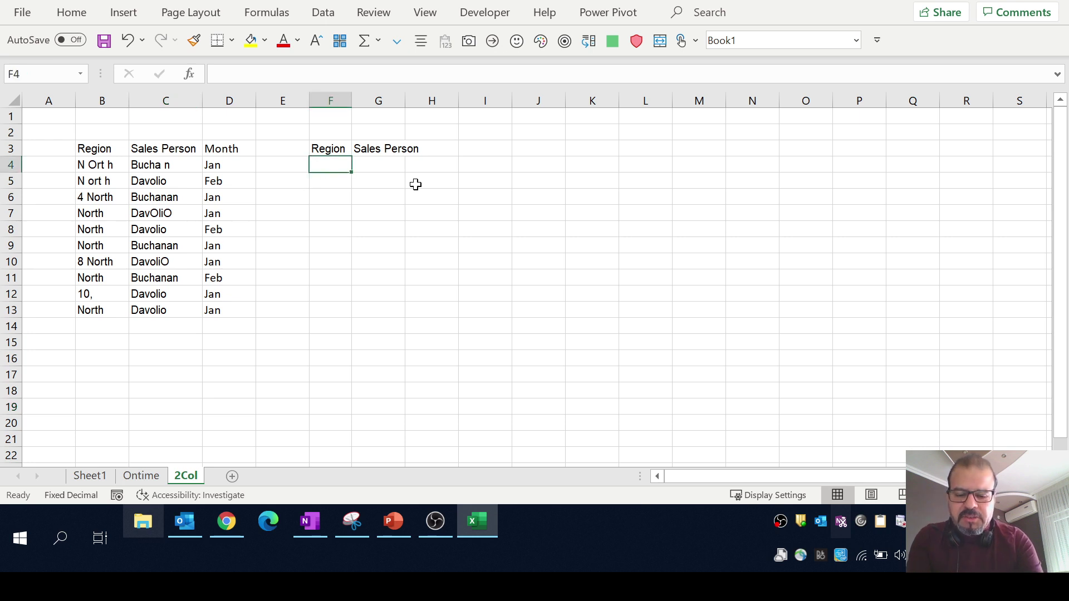
text(=unique()
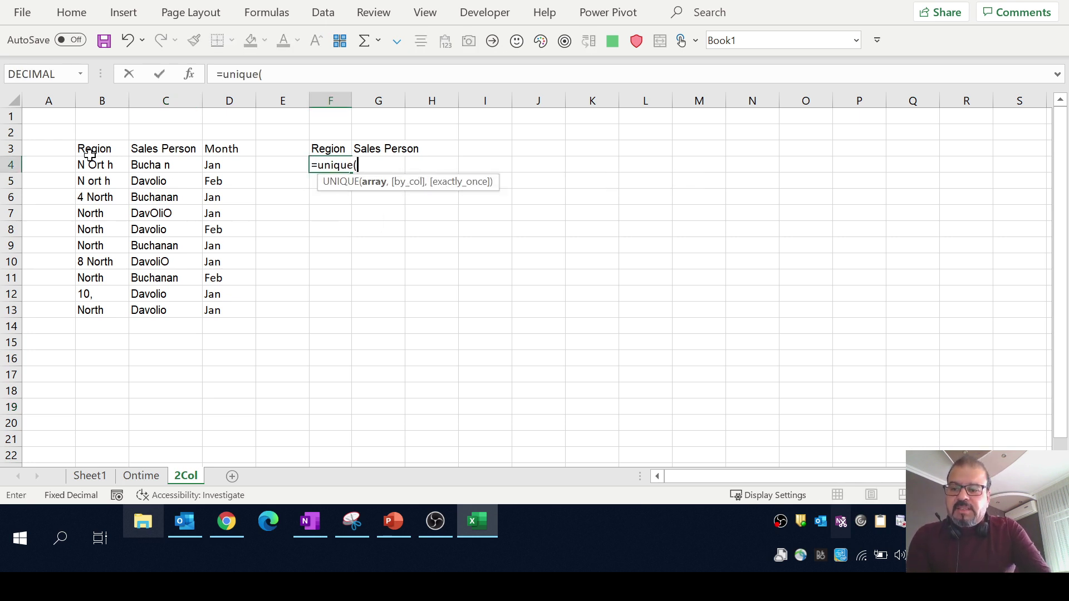
drag(96, 163, 142, 307)
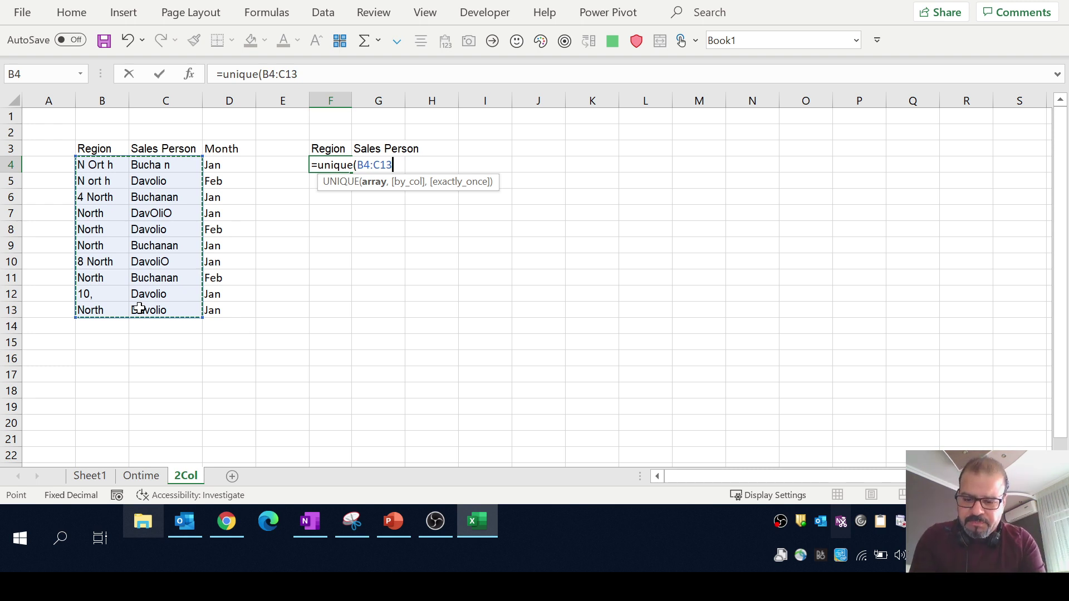
text())
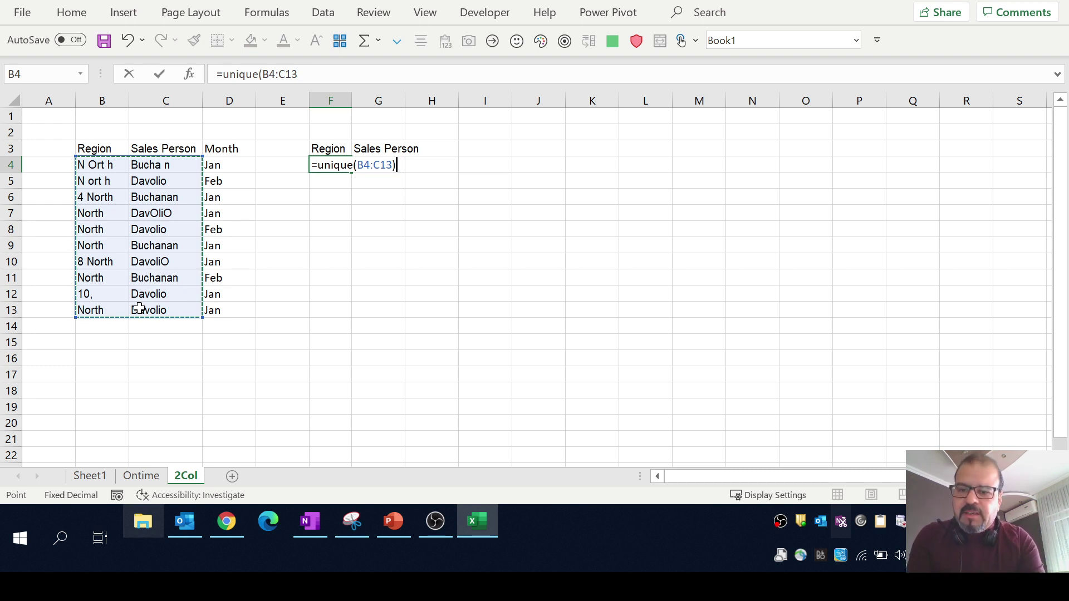
key(Return)
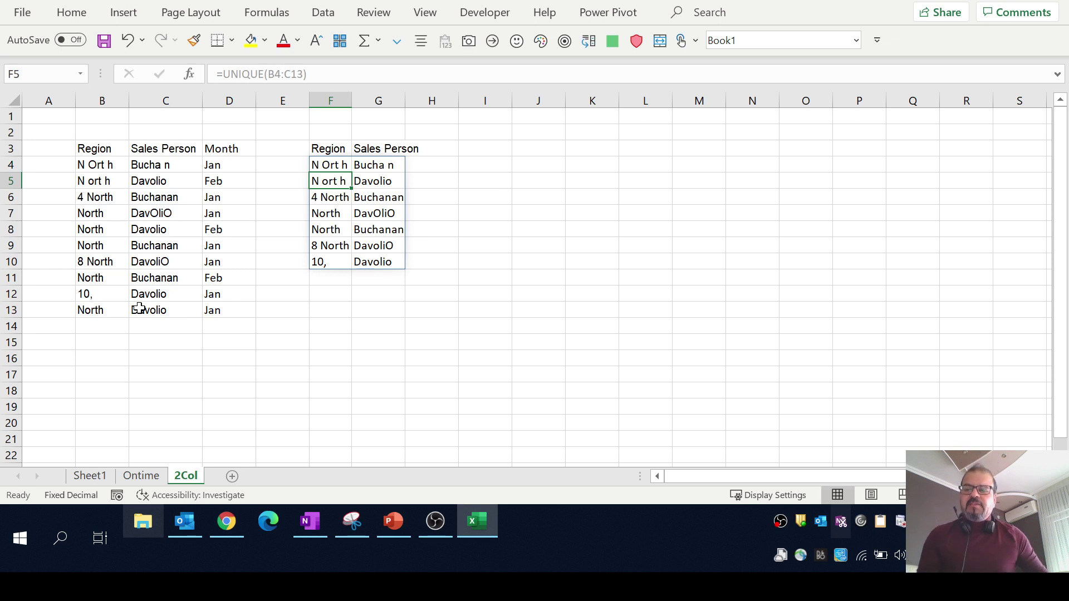